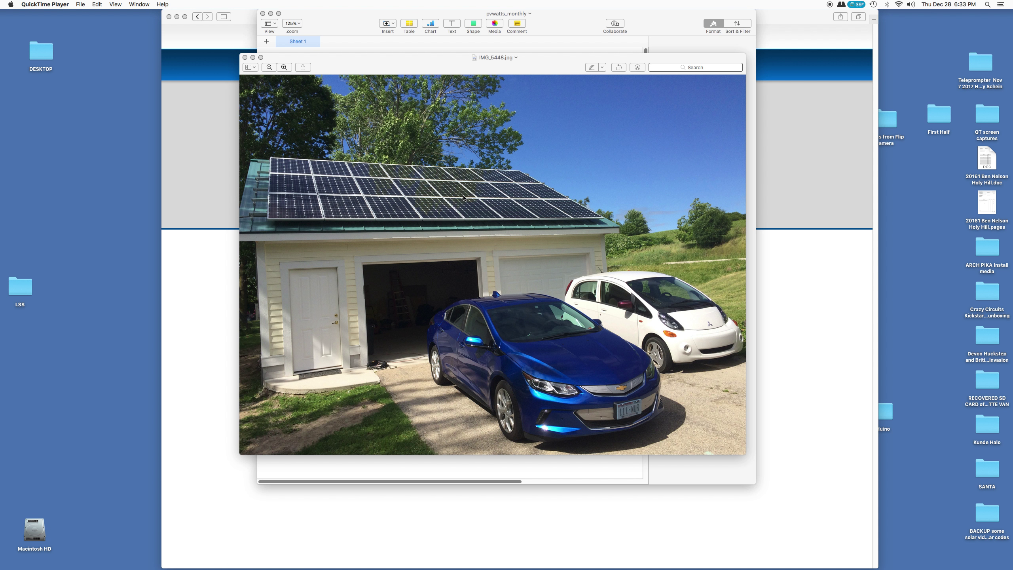
# - In Safari, submit the location 53066, USA to load the Watertown, WI solar resource data
pyautogui.press('cmd+Tab')
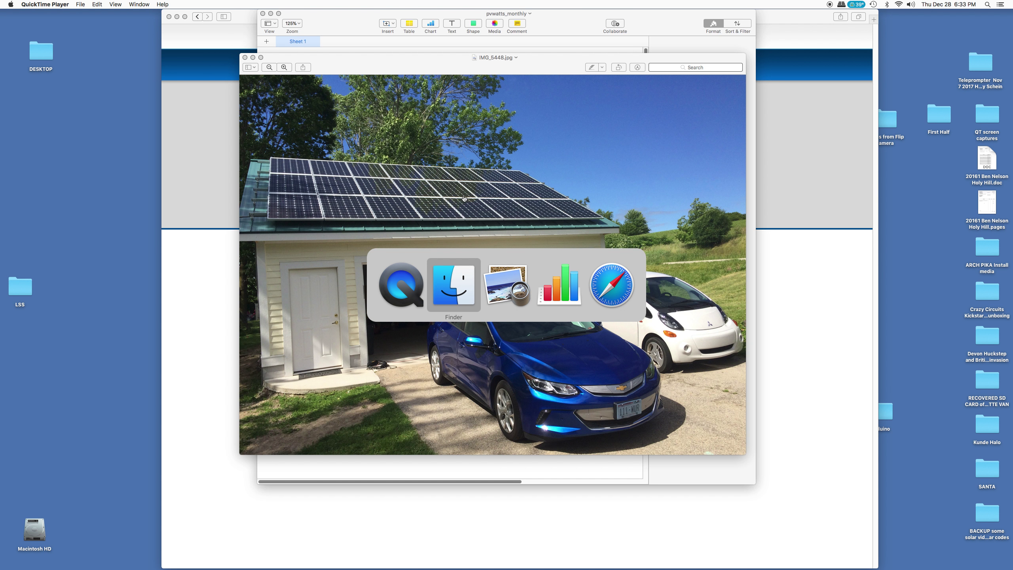
pyautogui.press('super+Tab')
pyautogui.press('super+Tab')
pyautogui.press('super+Tab')
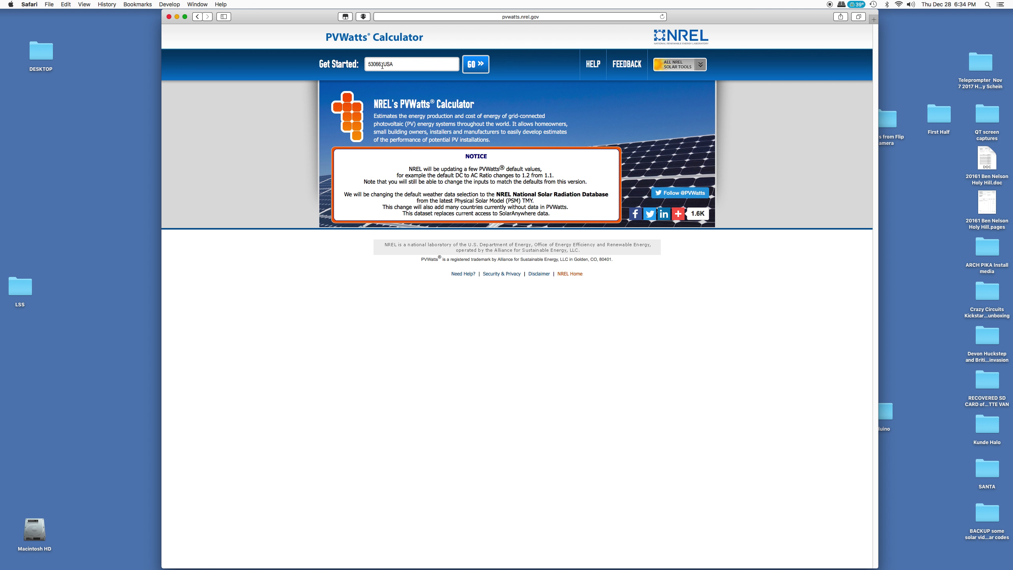
pyautogui.moveTo(396, 64); pyautogui.dragTo(356, 63)
pyautogui.click(477, 69)
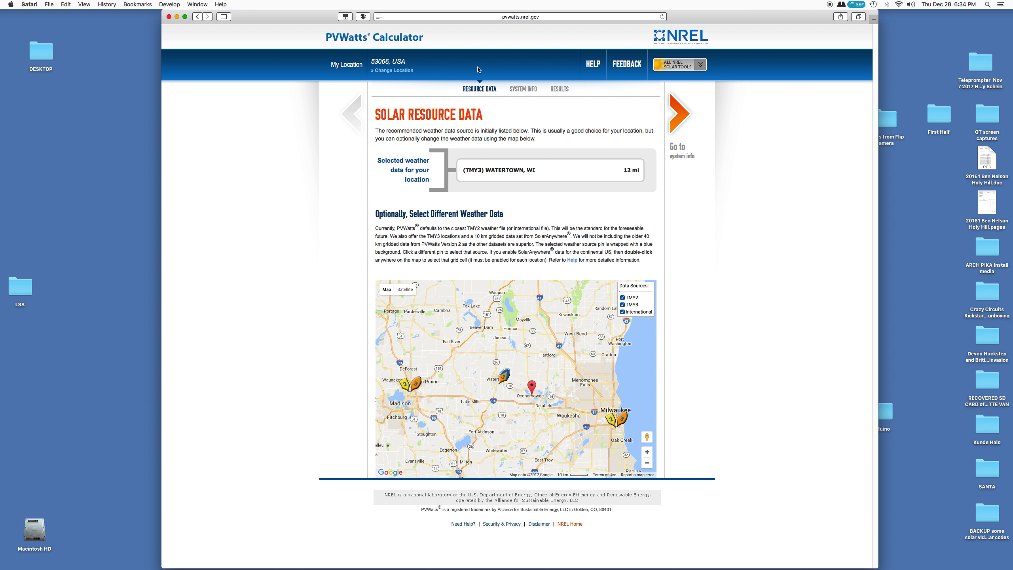
# - Survey the map, inspect the Watertown TMY3 weather station, then continue to System Info
pyautogui.click(631, 410)
pyautogui.moveTo(631, 410); pyautogui.dragTo(470, 328)
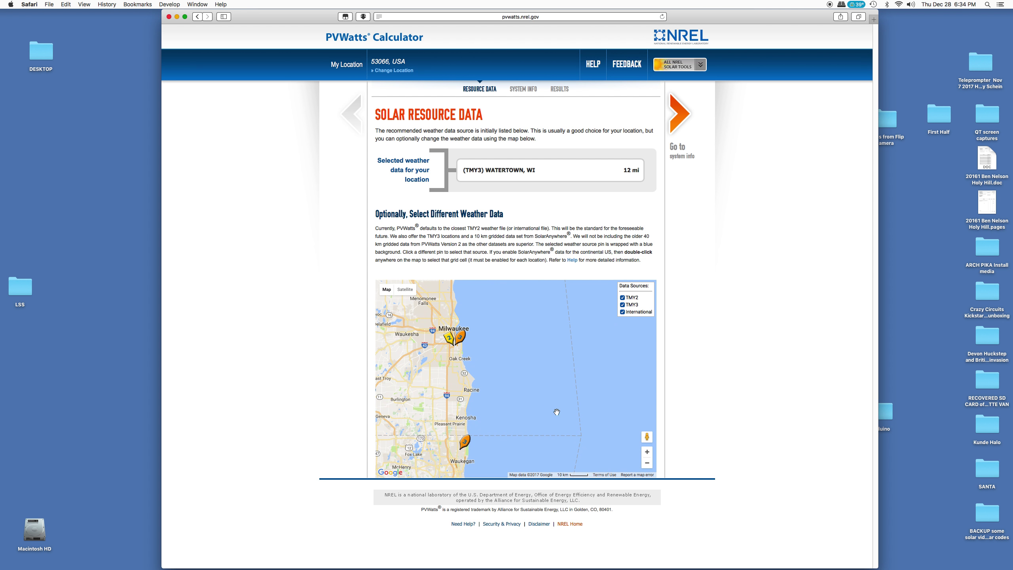
pyautogui.moveTo(556, 412); pyautogui.dragTo(568, 297)
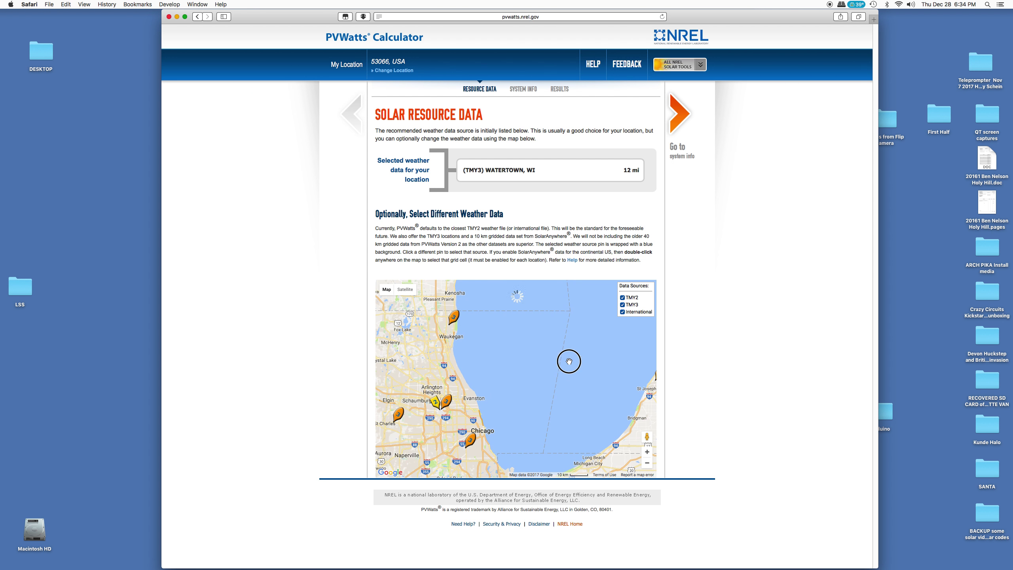
pyautogui.moveTo(569, 361); pyautogui.dragTo(594, 428)
pyautogui.moveTo(565, 318); pyautogui.dragTo(587, 402)
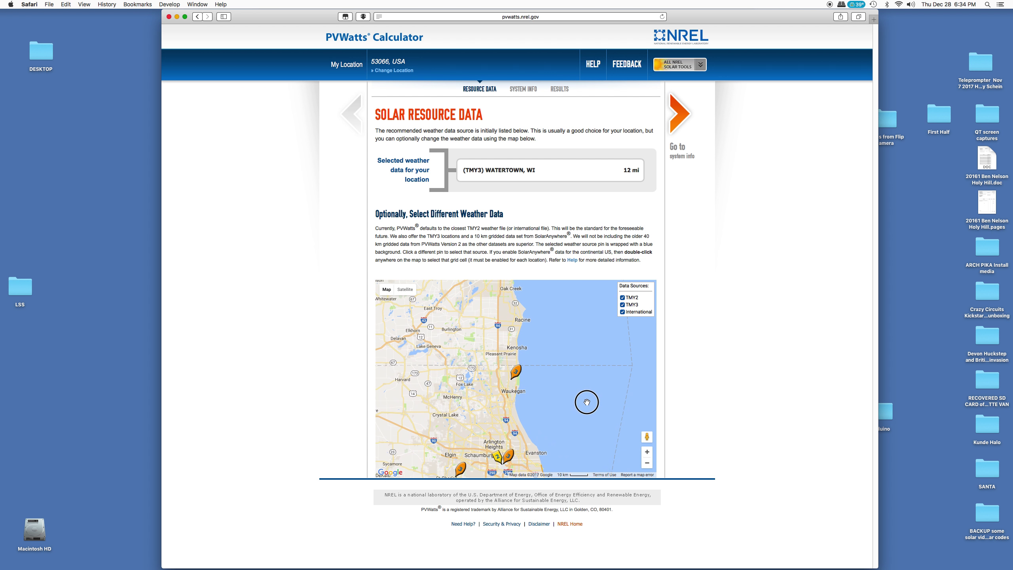
pyautogui.moveTo(569, 324); pyautogui.dragTo(630, 427)
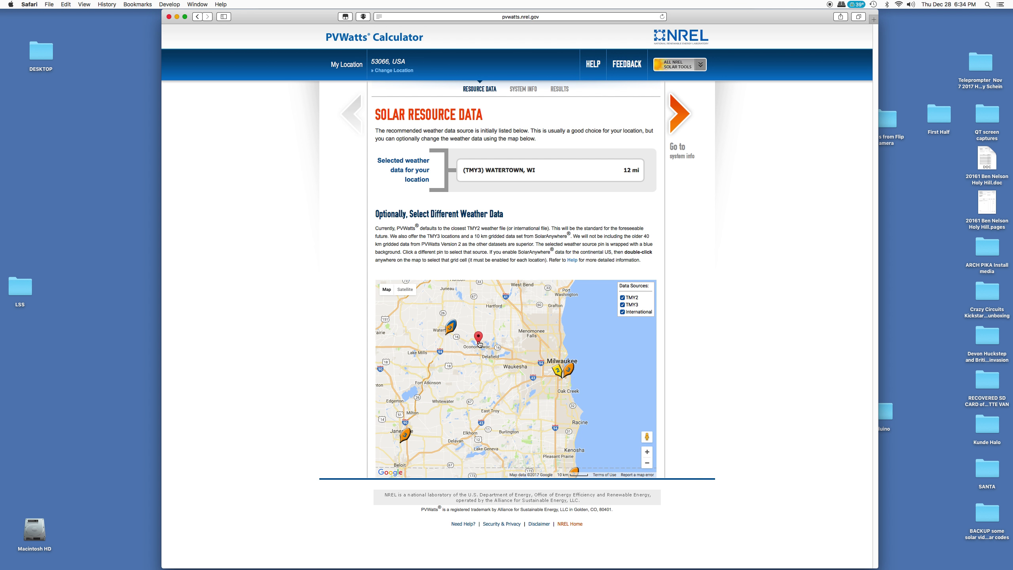
pyautogui.moveTo(490, 328); pyautogui.dragTo(558, 360)
pyautogui.click(520, 365)
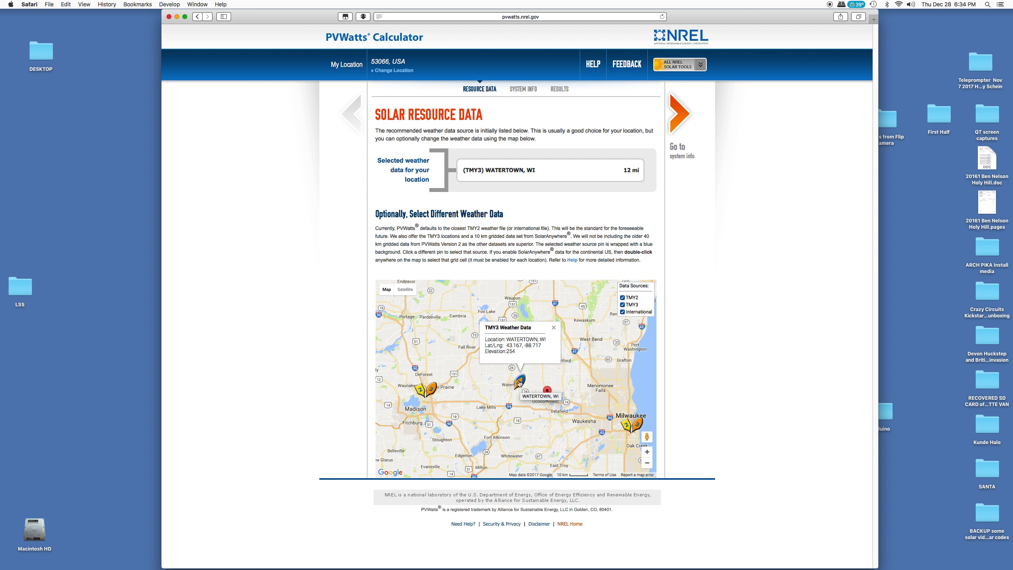
pyautogui.click(681, 127)
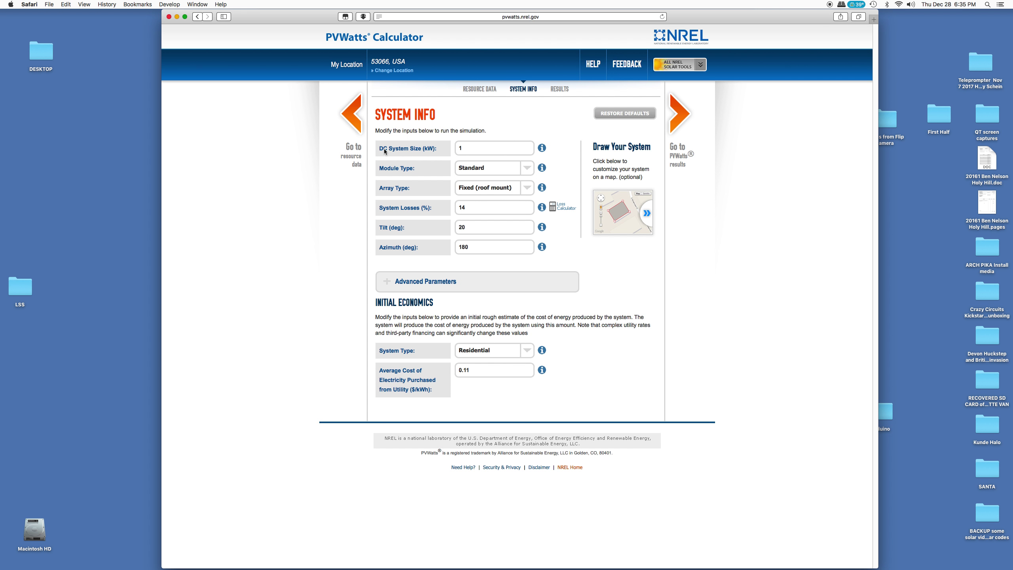
pyautogui.click(464, 148)
pyautogui.click(517, 193)
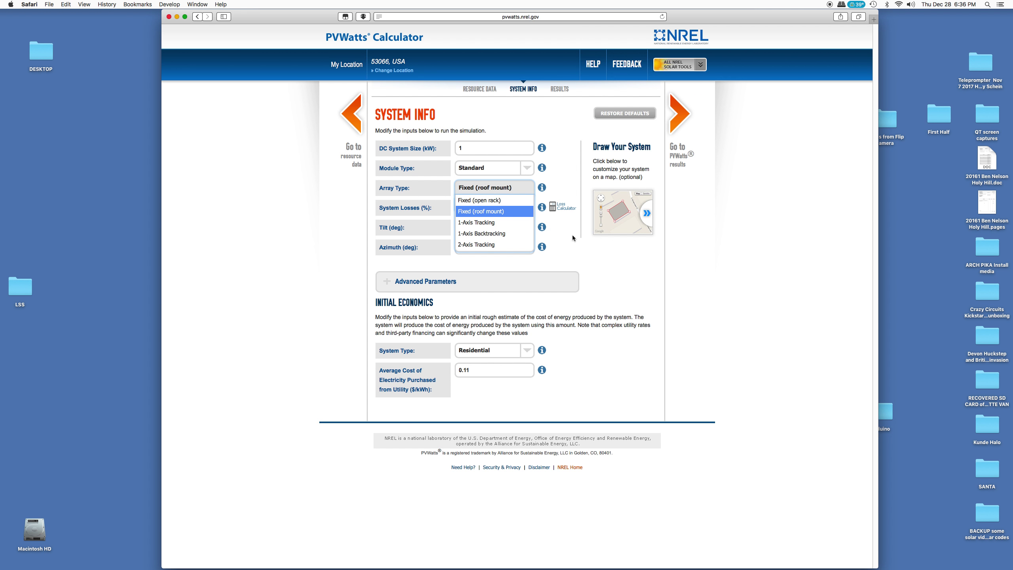
pyautogui.click(488, 212)
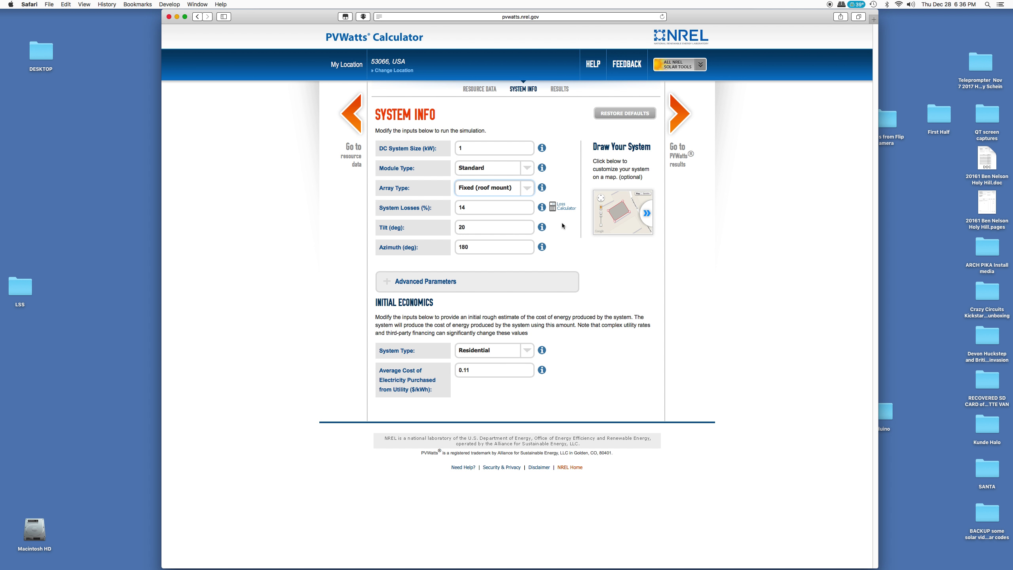
pyautogui.click(553, 209)
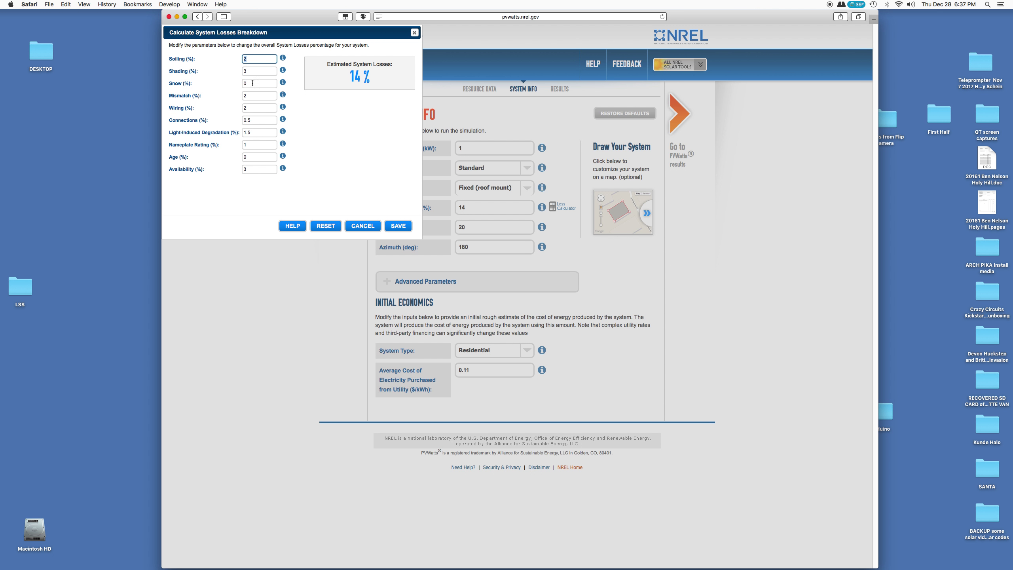
# - Review the snow loss help and save the calculated losses into the System Losses field
pyautogui.click(283, 83)
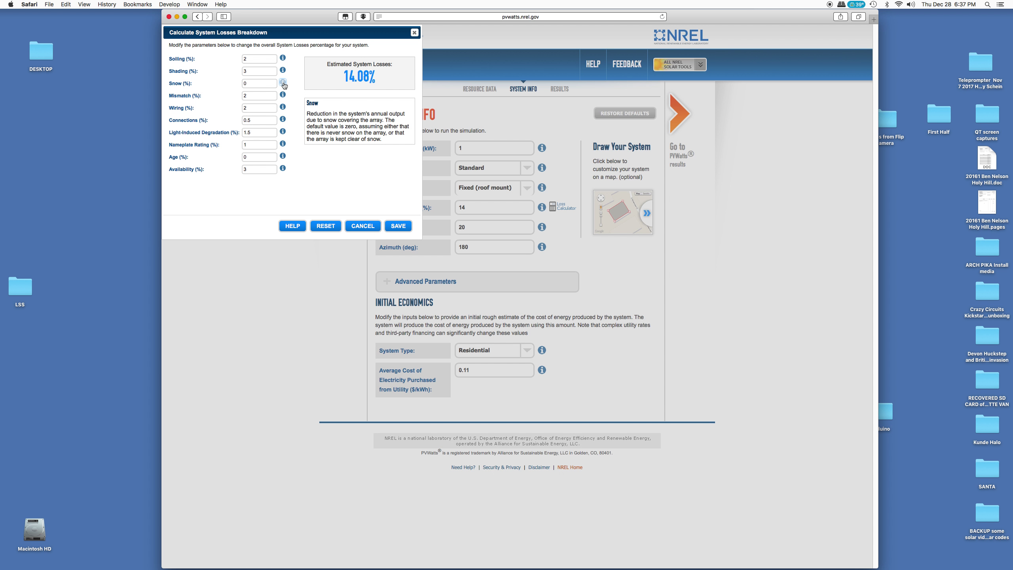
pyautogui.click(398, 226)
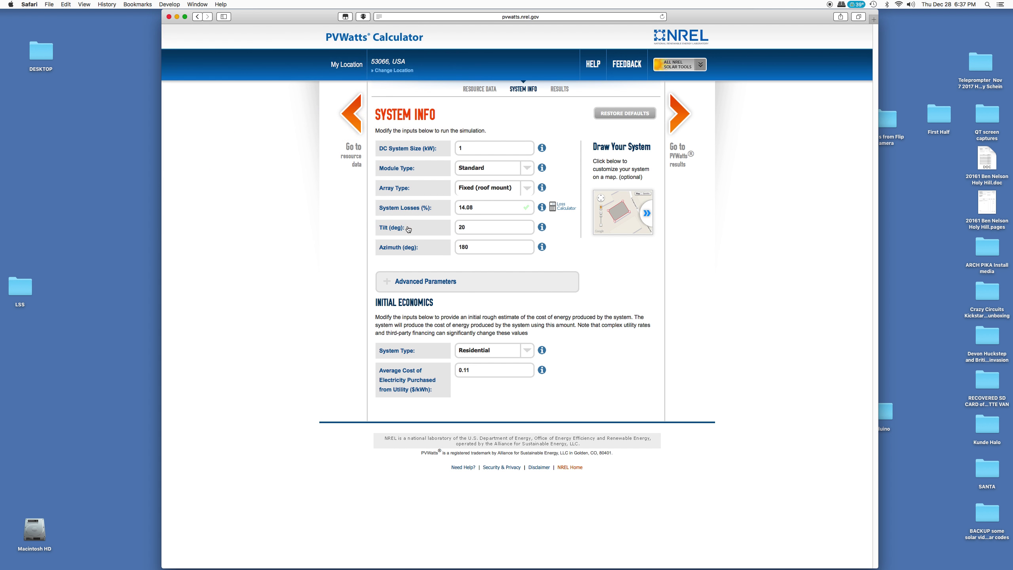
pyautogui.click(478, 207)
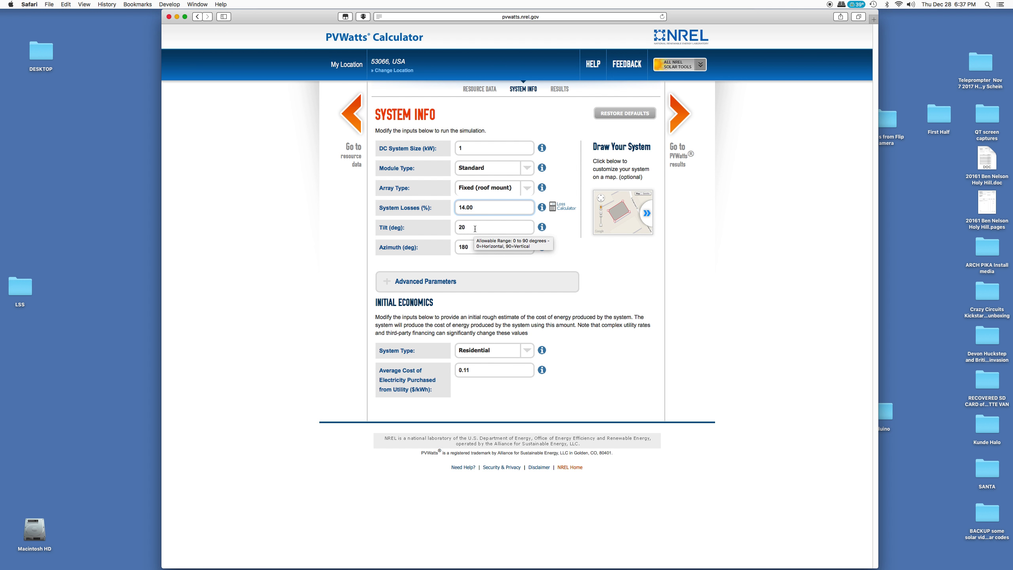
# - Change the array tilt to 30° and read the tilt documentation
pyautogui.doubleClick(474, 228)
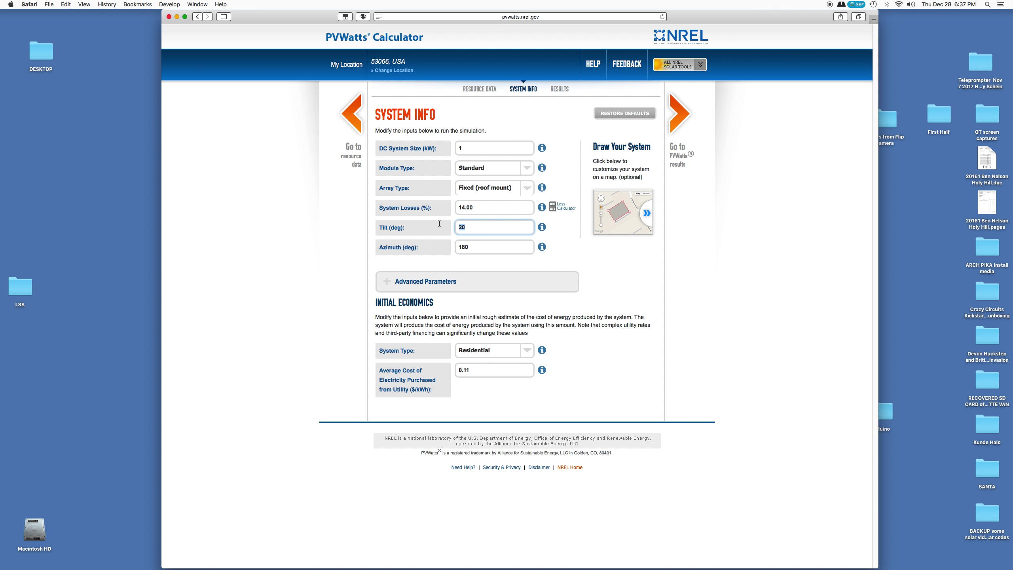
pyautogui.write('30')
pyautogui.click(543, 227)
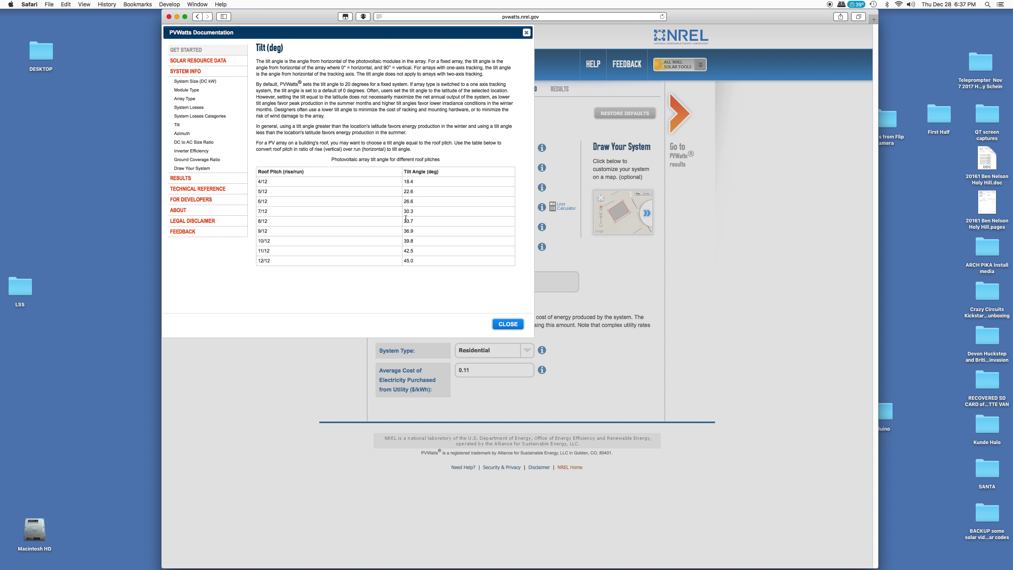
pyautogui.click(509, 324)
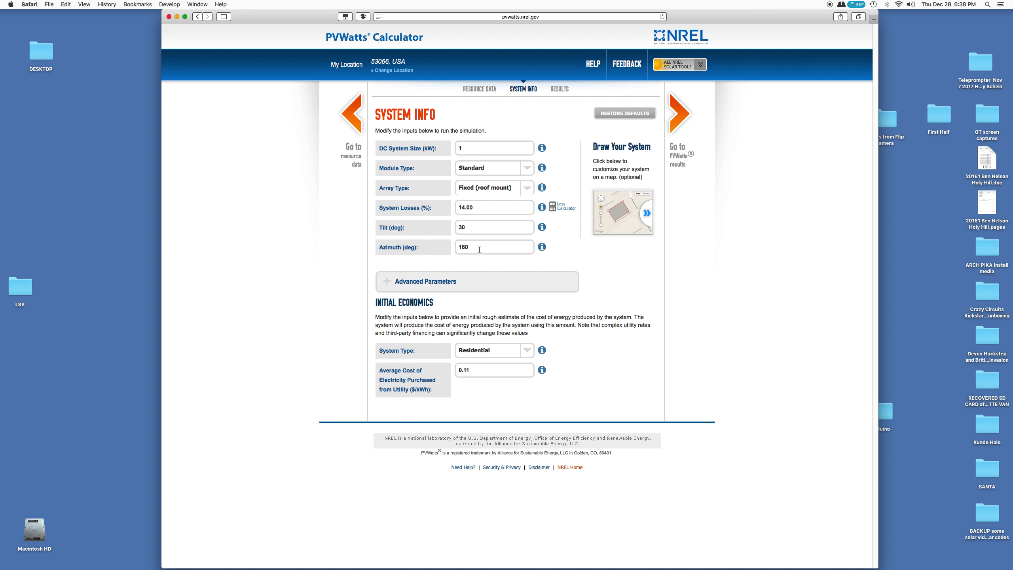
# - Expand Advanced Parameters (DC/AC ratio 1.1, inverter efficiency 96%, GCR 0.4), then collapse them
pyautogui.moveTo(479, 249)
pyautogui.click(449, 282)
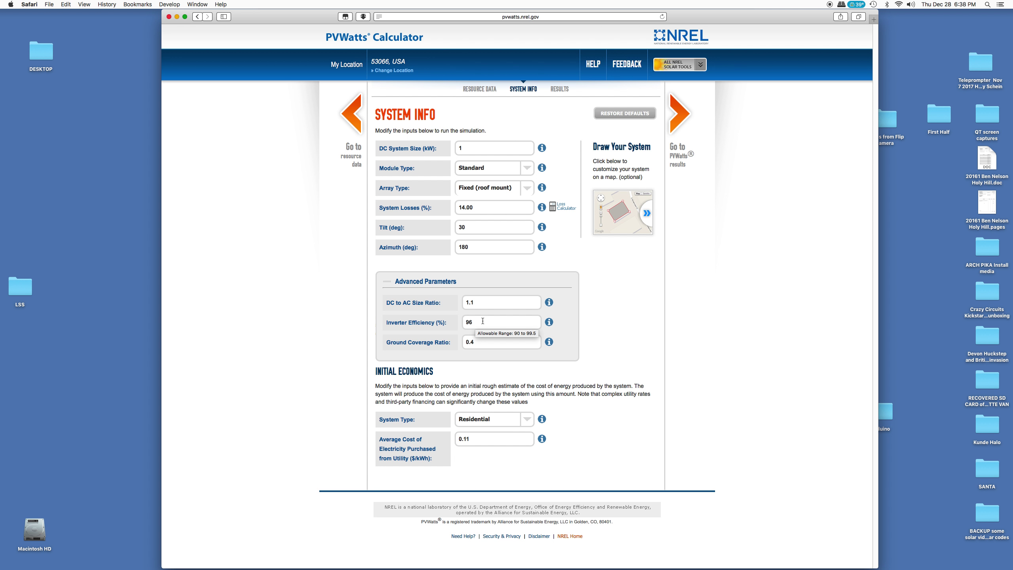
pyautogui.click(437, 282)
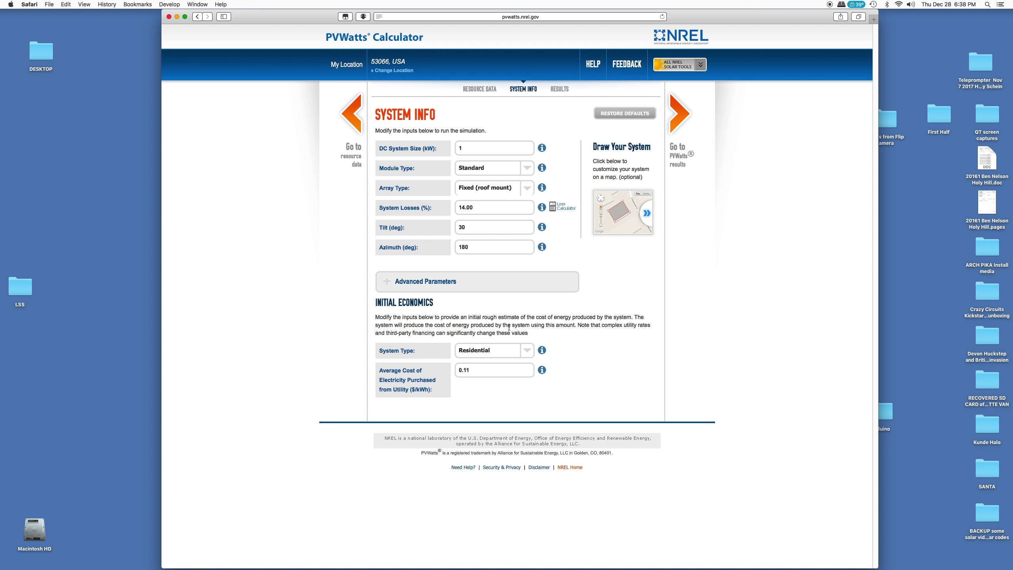
# - Keep Residential system type, set the electricity cost to 0.13 $/kWh, and run the simulation
pyautogui.click(490, 351)
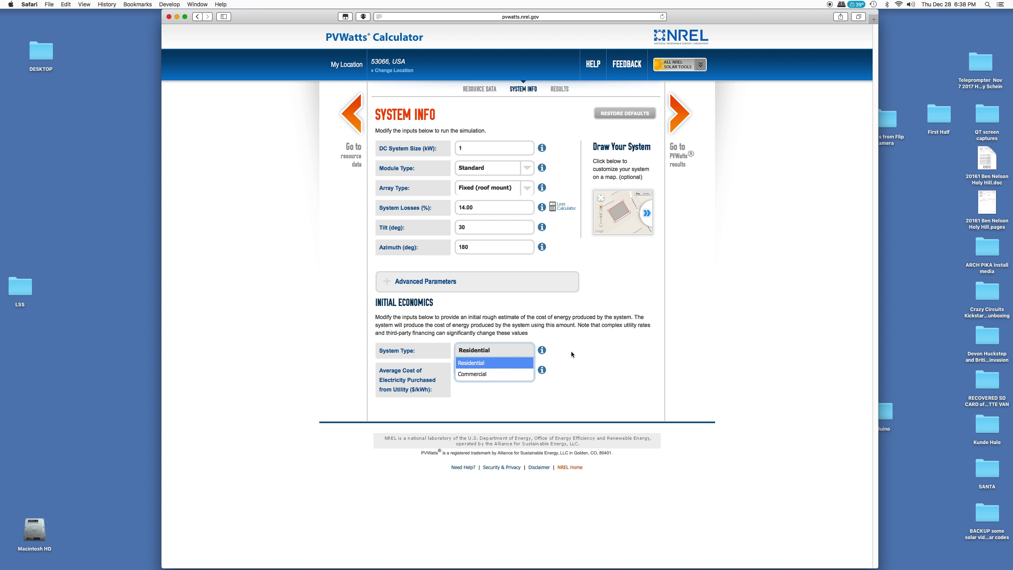
pyautogui.click(561, 382)
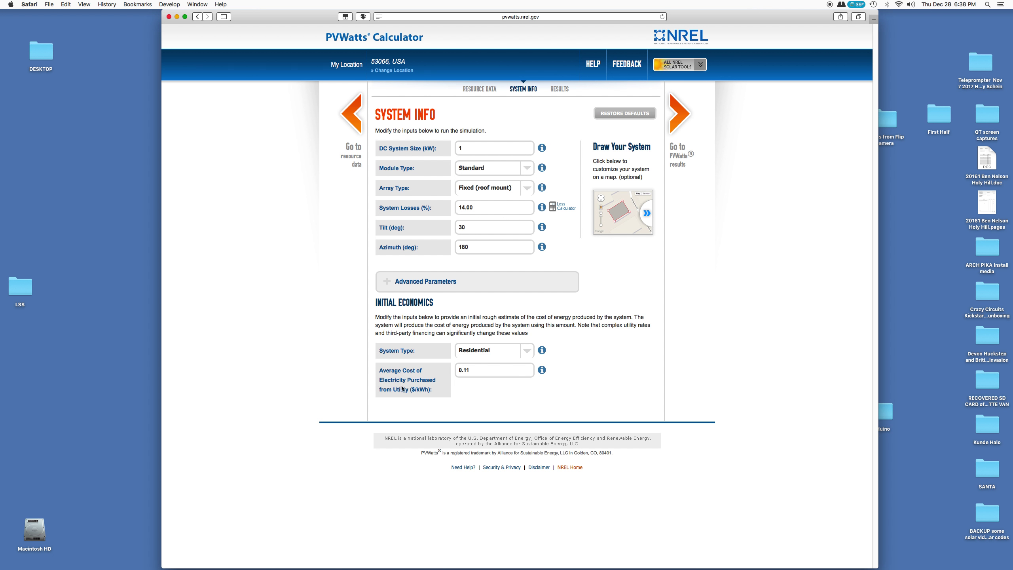
pyautogui.click(474, 370)
pyautogui.write('3')
pyautogui.click(516, 397)
pyautogui.click(677, 123)
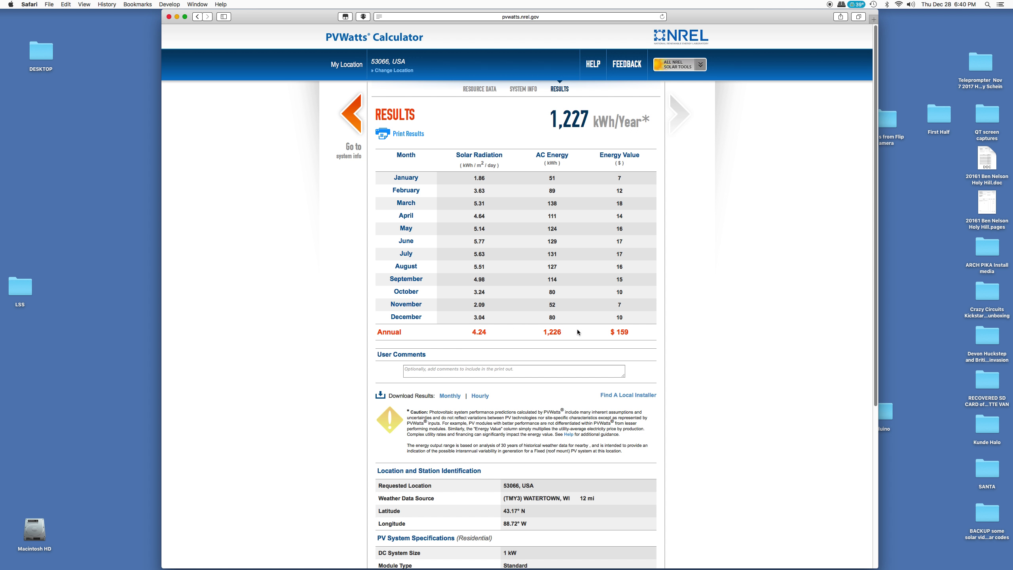
pyautogui.moveTo(614, 332); pyautogui.dragTo(631, 331)
pyautogui.click(590, 331)
# - Look over the 1 kW system's 1,227 kWh/year results, then return to System Info
pyautogui.scroll(-5, 590, 336)
pyautogui.scroll(-2, 590, 336)
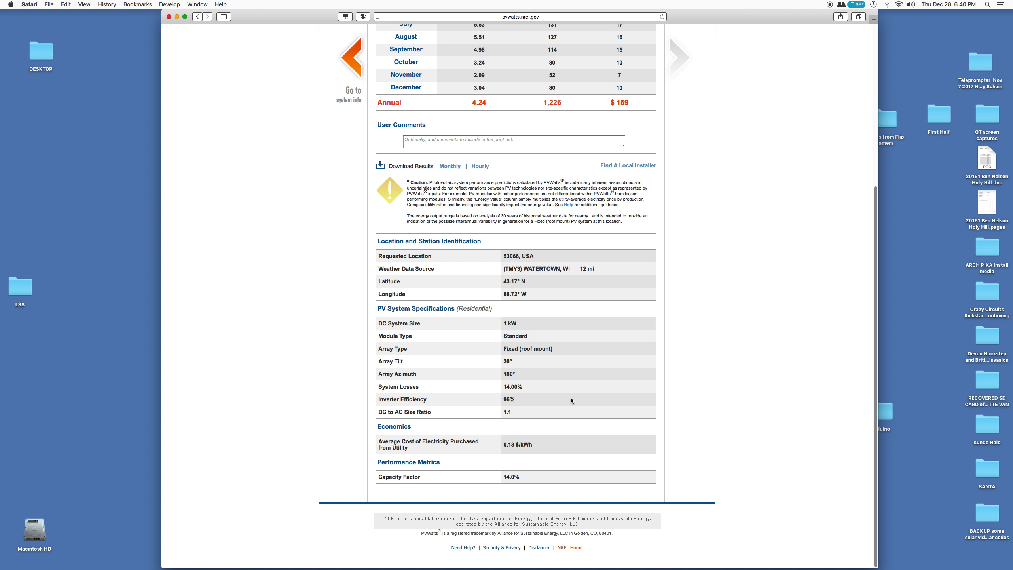
pyautogui.scroll(10, 580, 395)
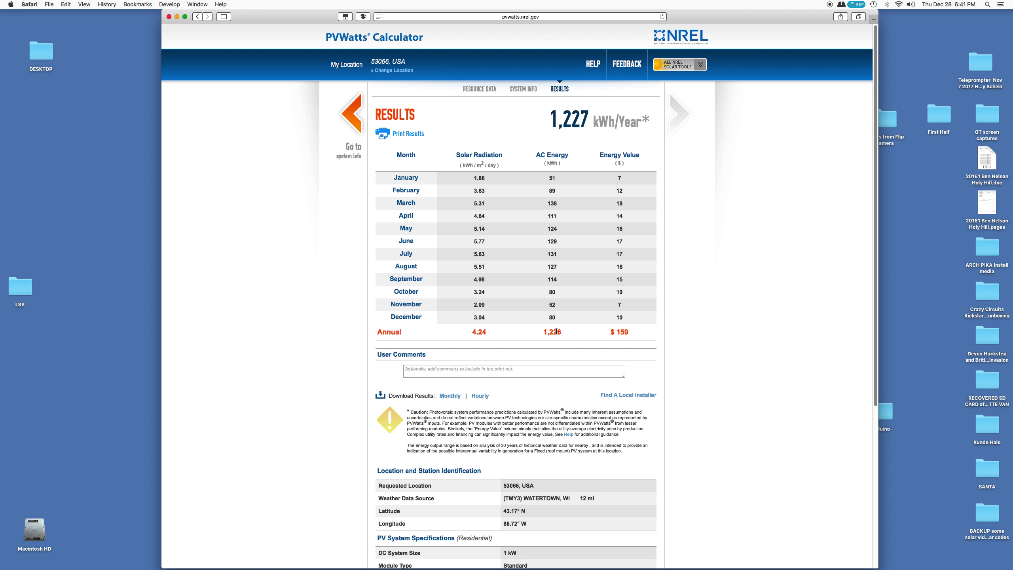
pyautogui.click(350, 108)
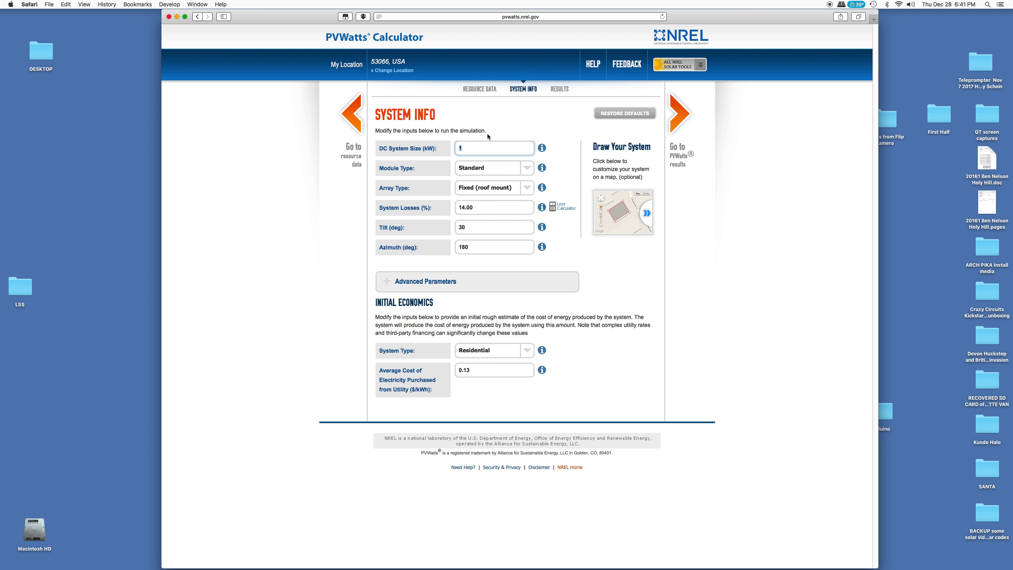
# - Set the DC system size to 6.24 kW and rerun the estimate for 7,659 kWh/year
pyautogui.write('6.24')
pyautogui.click(679, 122)
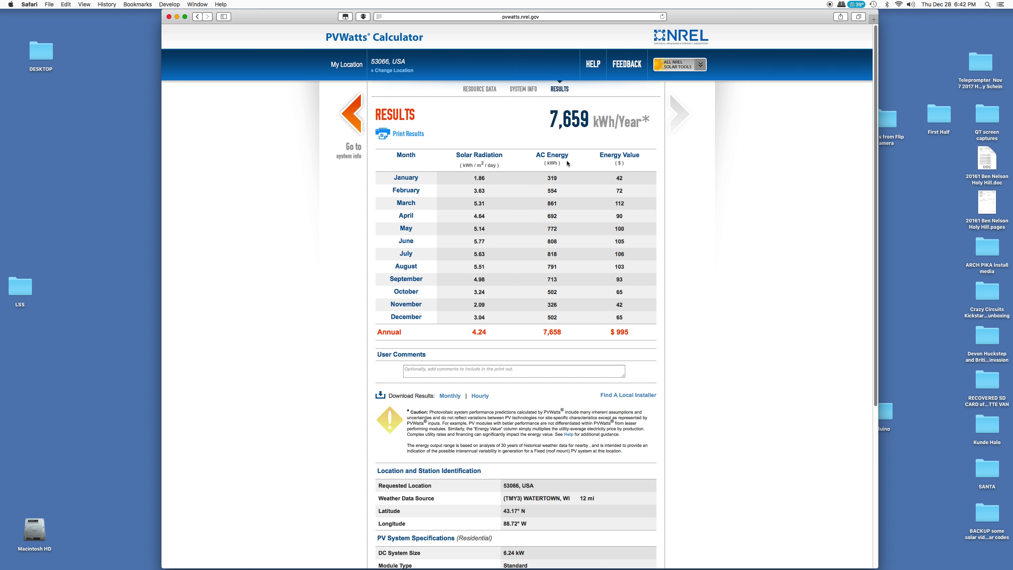
pyautogui.moveTo(547, 201); pyautogui.dragTo(562, 280)
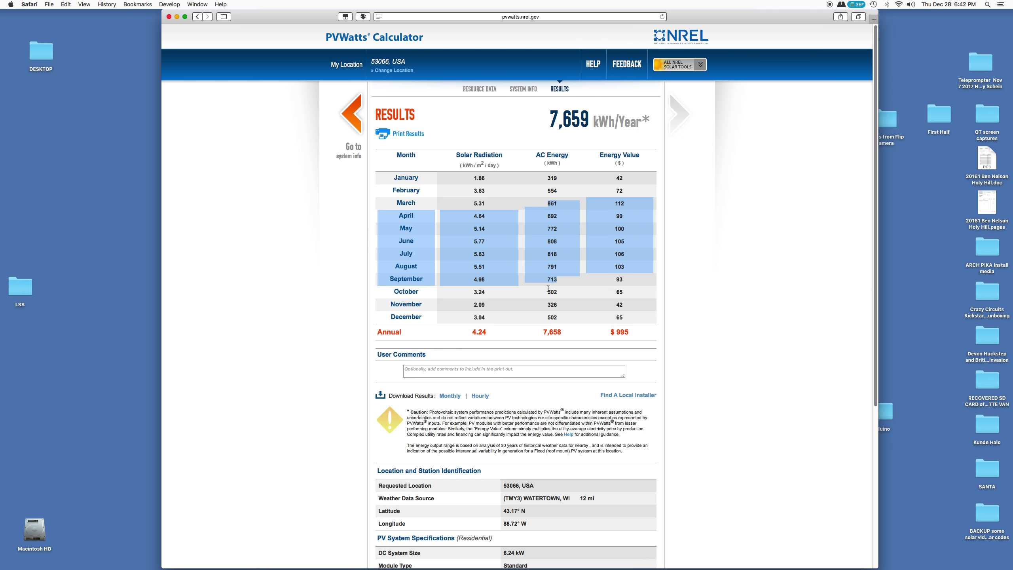
pyautogui.click(548, 288)
pyautogui.moveTo(550, 293); pyautogui.dragTo(572, 319)
pyautogui.click(542, 178)
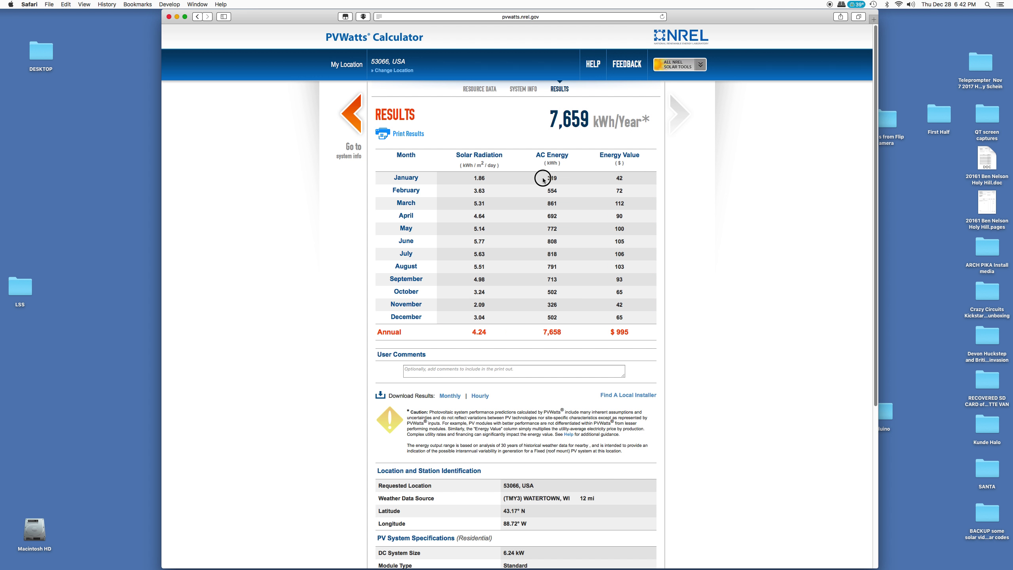
pyautogui.moveTo(543, 179); pyautogui.dragTo(578, 193)
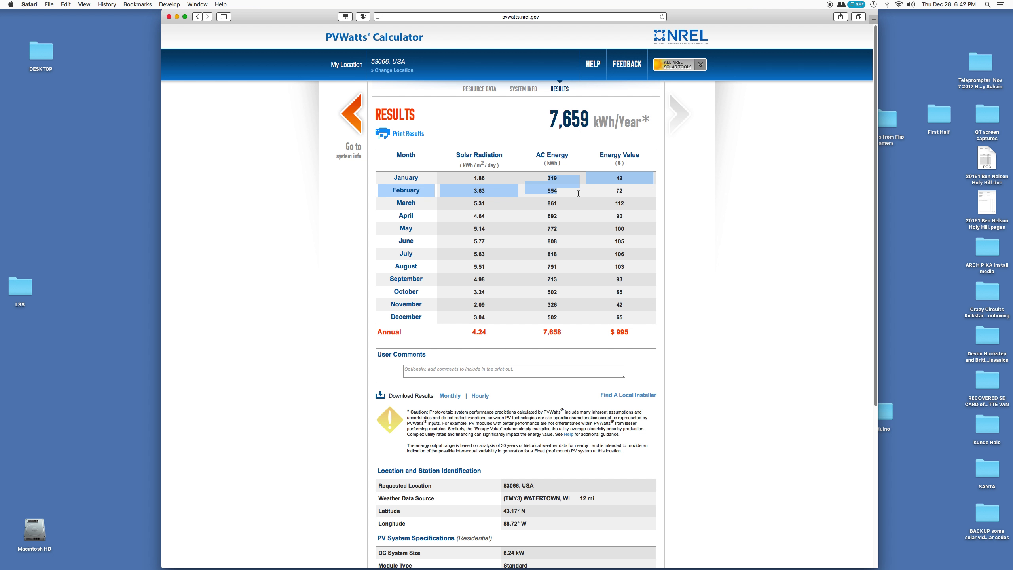
pyautogui.click(590, 158)
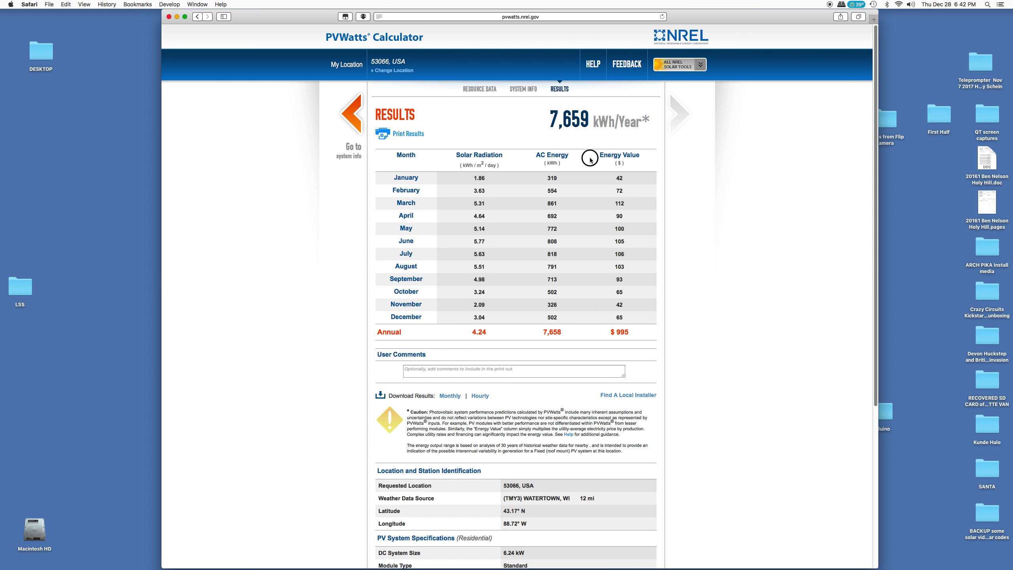
pyautogui.moveTo(597, 155); pyautogui.dragTo(642, 155)
pyautogui.moveTo(618, 333); pyautogui.dragTo(632, 333)
pyautogui.click(632, 333)
pyautogui.moveTo(632, 333); pyautogui.dragTo(605, 335)
# - Switch to the pvwatts_monthly spreadsheet in Numbers and make its window full screen
pyautogui.press('super+Tab')
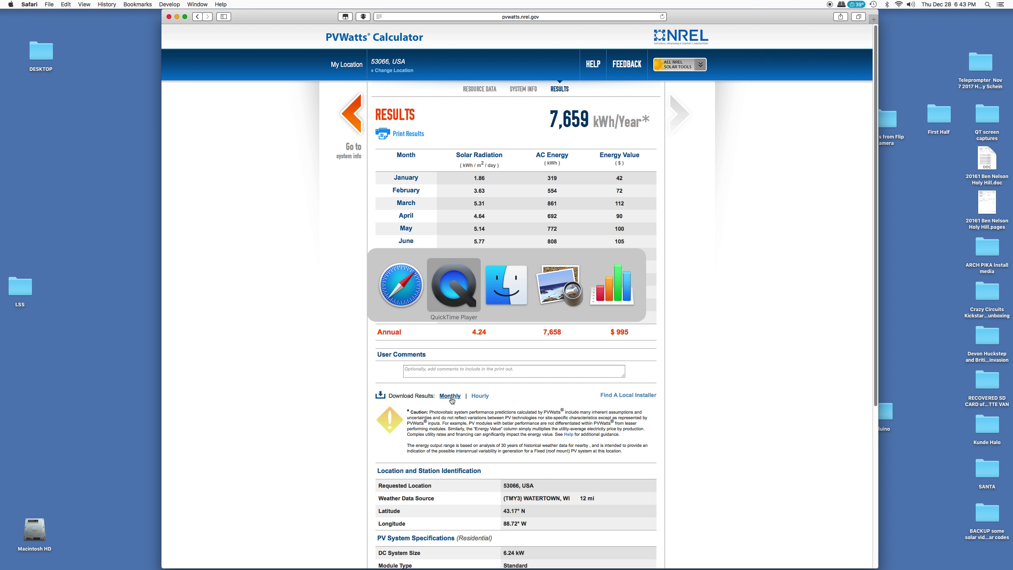
pyautogui.press('super+Tab')
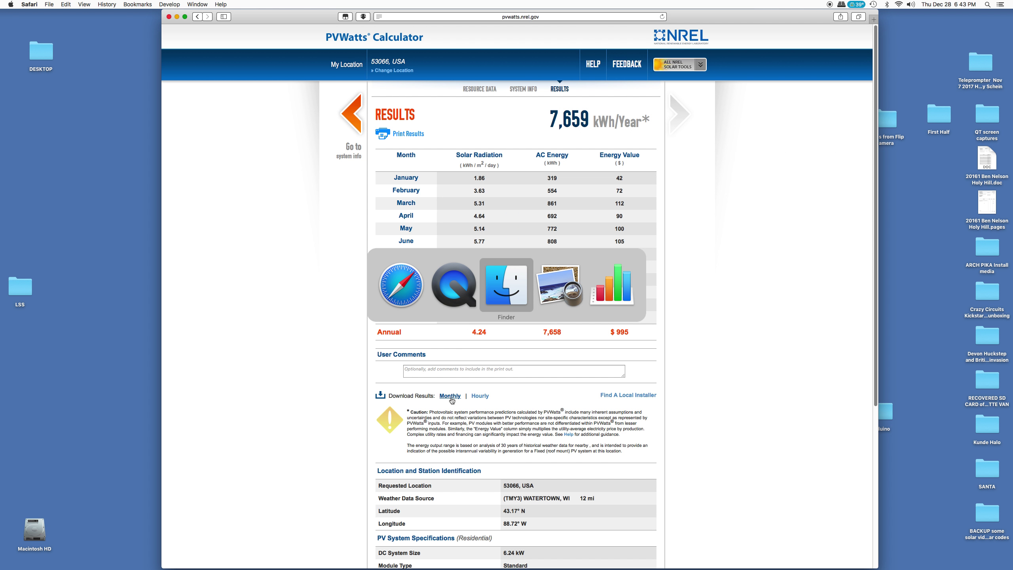
pyautogui.press('super+Tab')
pyautogui.press('super+Tab')
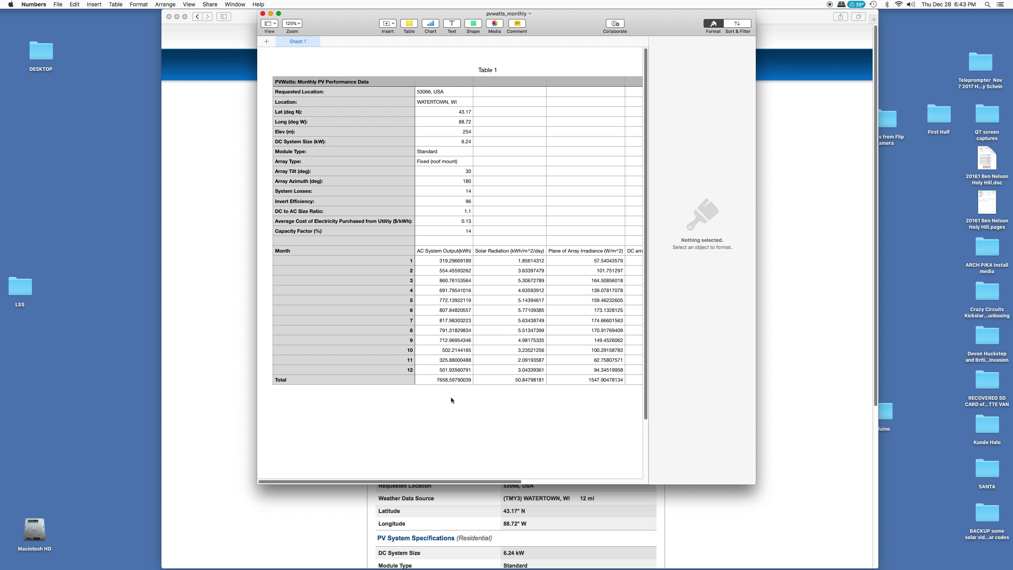
pyautogui.click(278, 14)
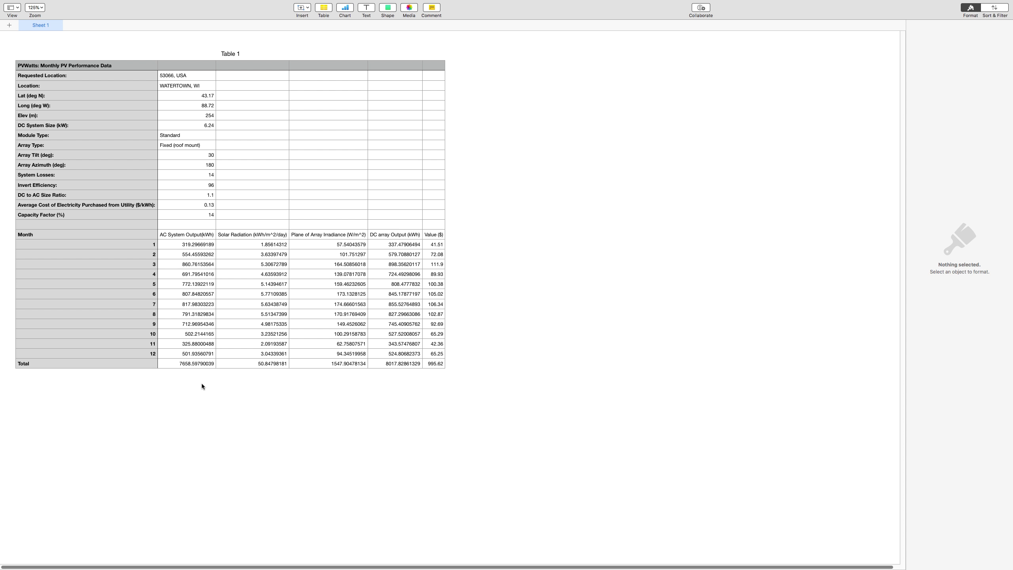
# - Format the AC System Output values B19:B31 with 0 decimals
pyautogui.click(182, 246)
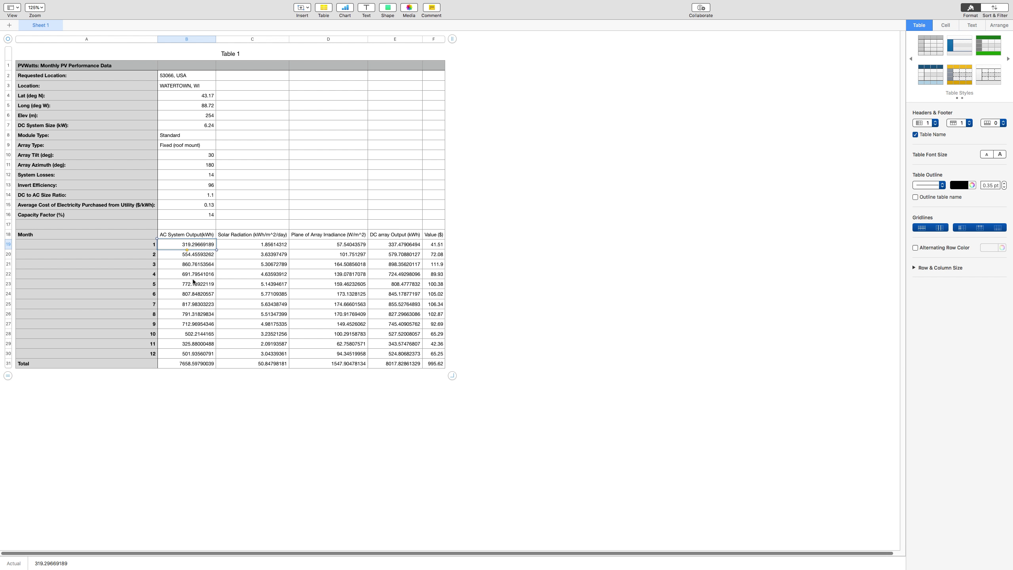
pyautogui.keyDown('shift'); pyautogui.click(206, 362); pyautogui.keyUp('shift')
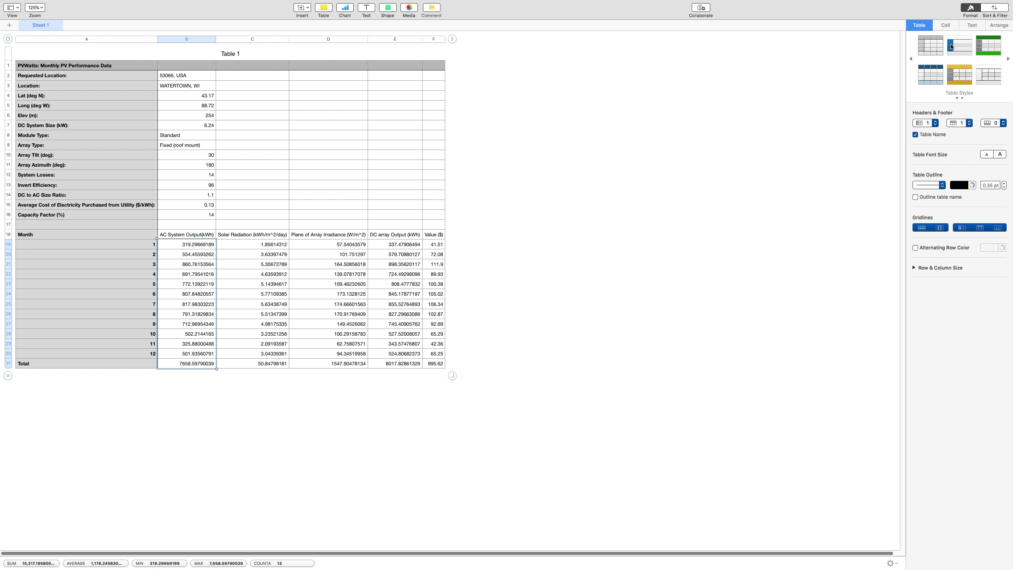
pyautogui.click(946, 25)
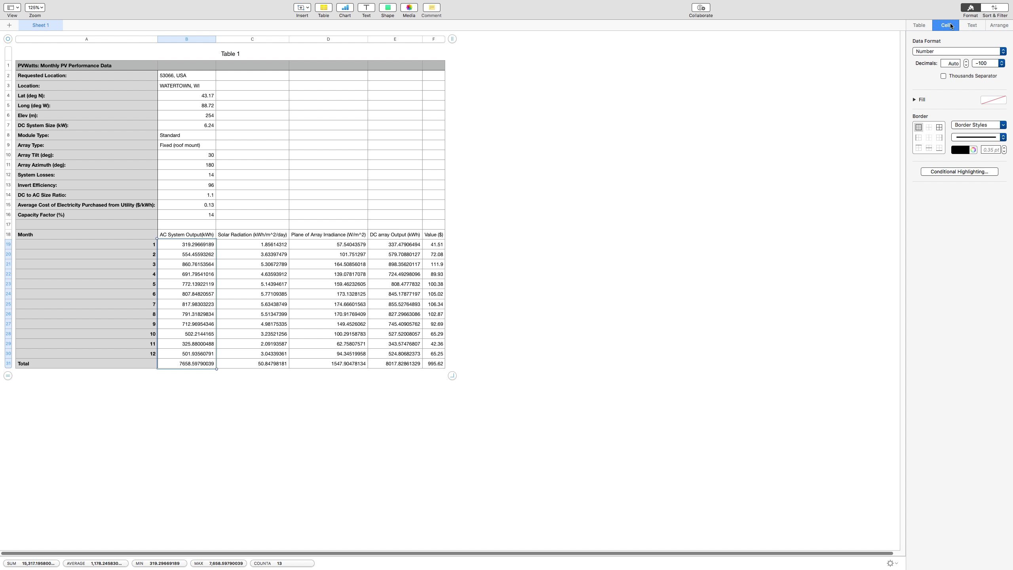
pyautogui.click(942, 51)
pyautogui.click(971, 213)
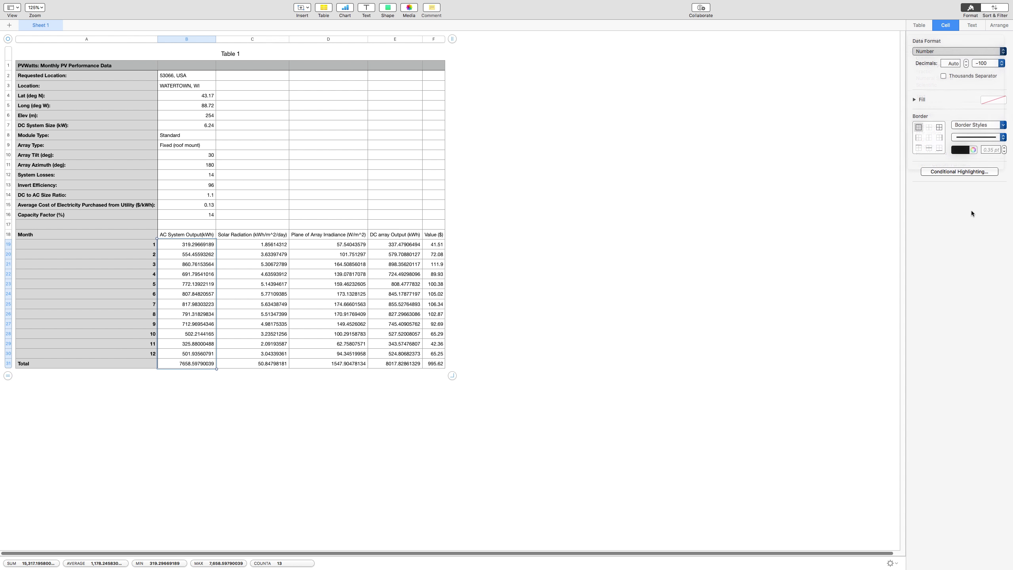
pyautogui.click(966, 62)
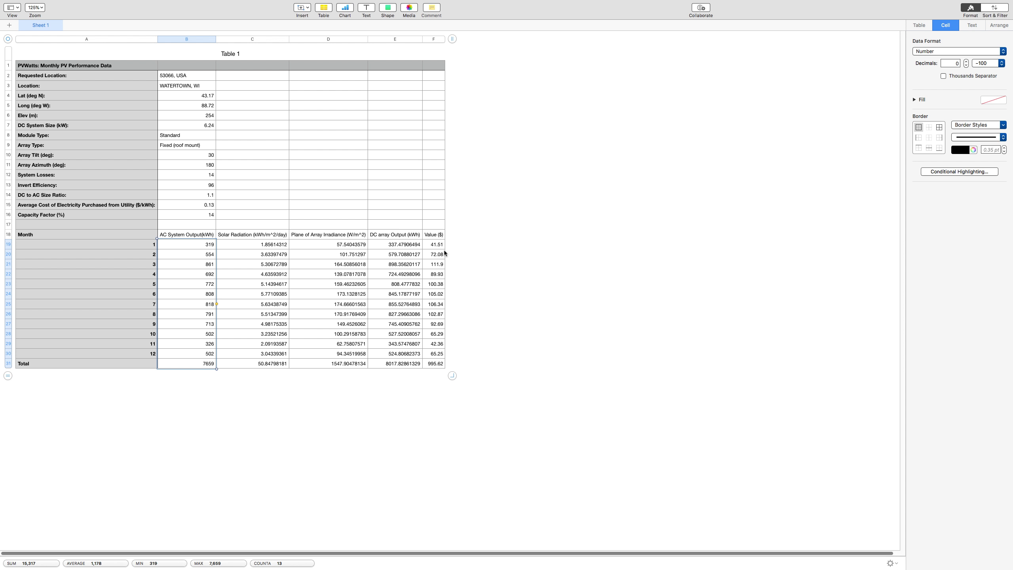
# - Format the Value ($) column F19:F31 as currency
pyautogui.click(434, 245)
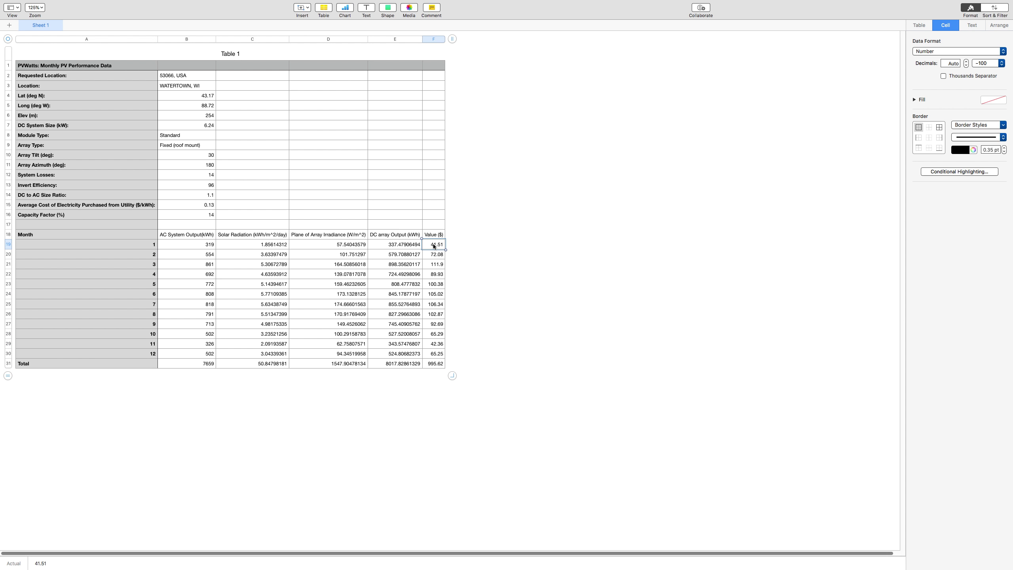
pyautogui.keyDown('shift'); pyautogui.click(439, 364); pyautogui.keyUp('shift')
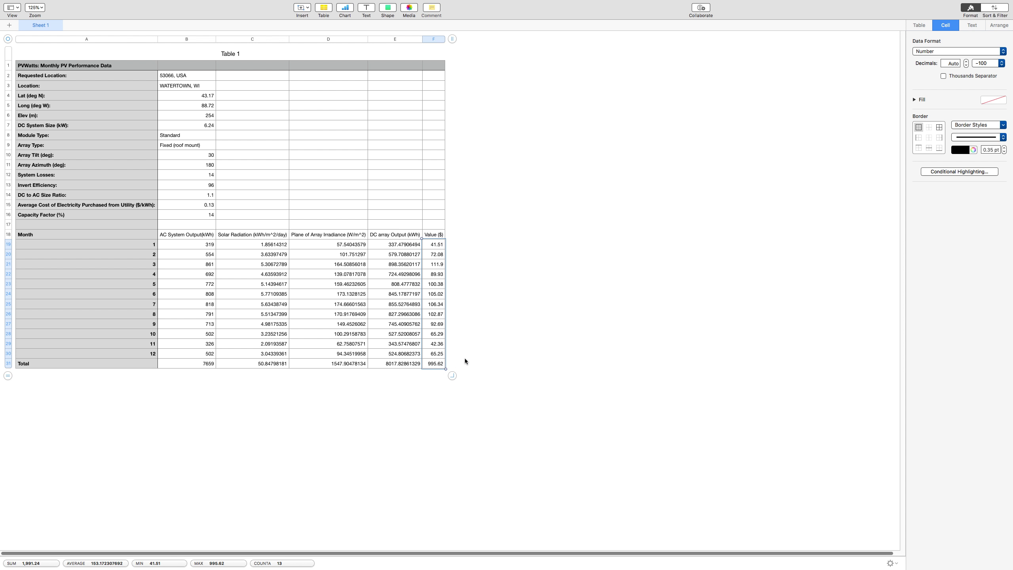
pyautogui.click(942, 52)
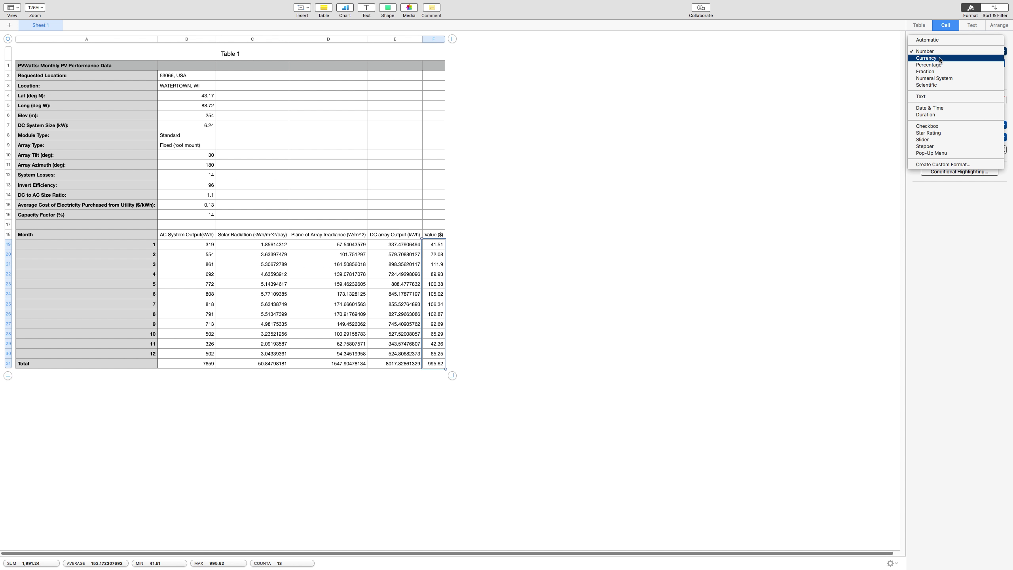
pyautogui.click(941, 58)
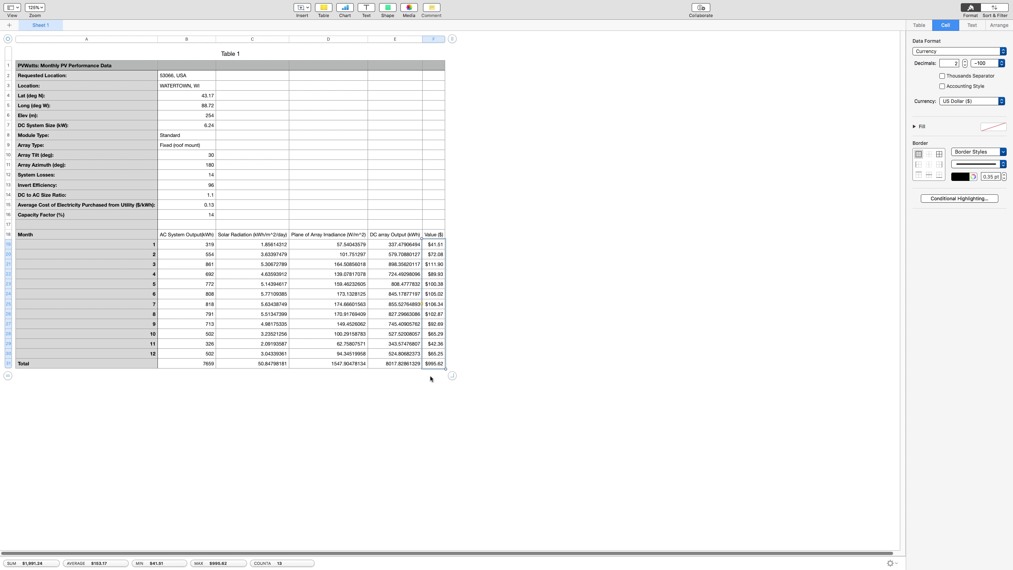
# - Give the DC array Output values E19:E31 one decimal place
pyautogui.click(397, 248)
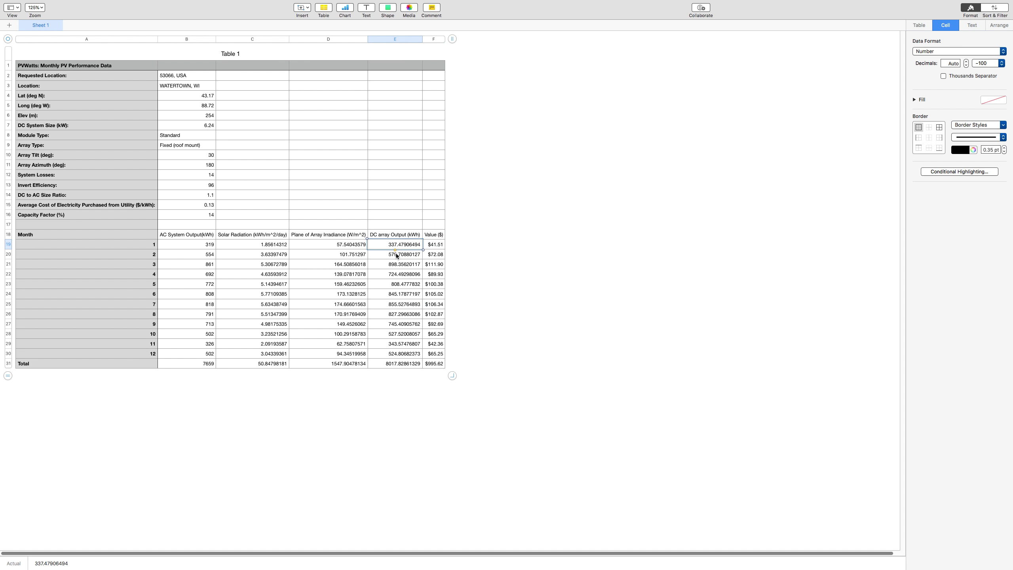
pyautogui.keyDown('shift'); pyautogui.click(402, 366); pyautogui.keyUp('shift')
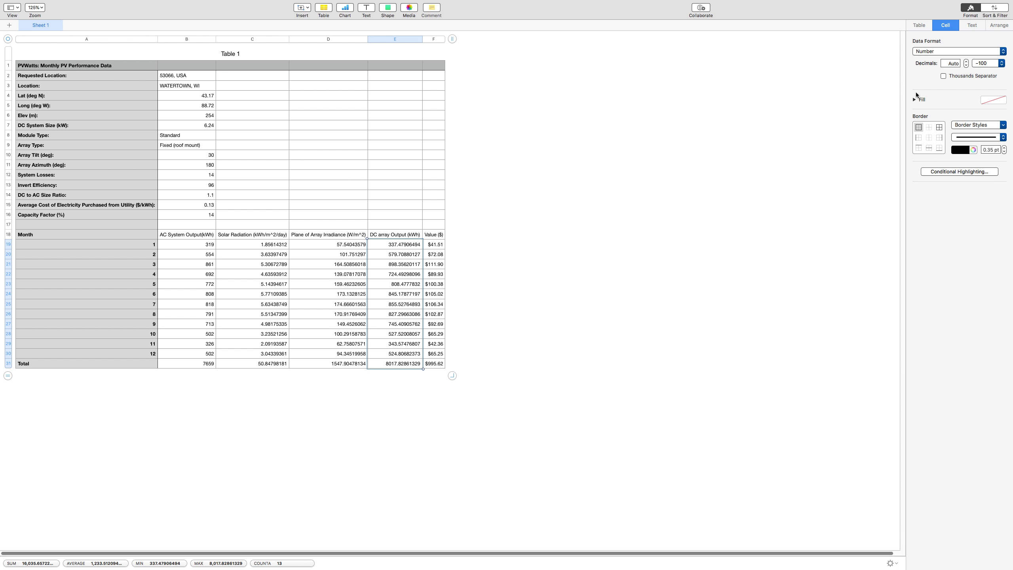
pyautogui.click(966, 64)
pyautogui.click(966, 66)
pyautogui.click(966, 66)
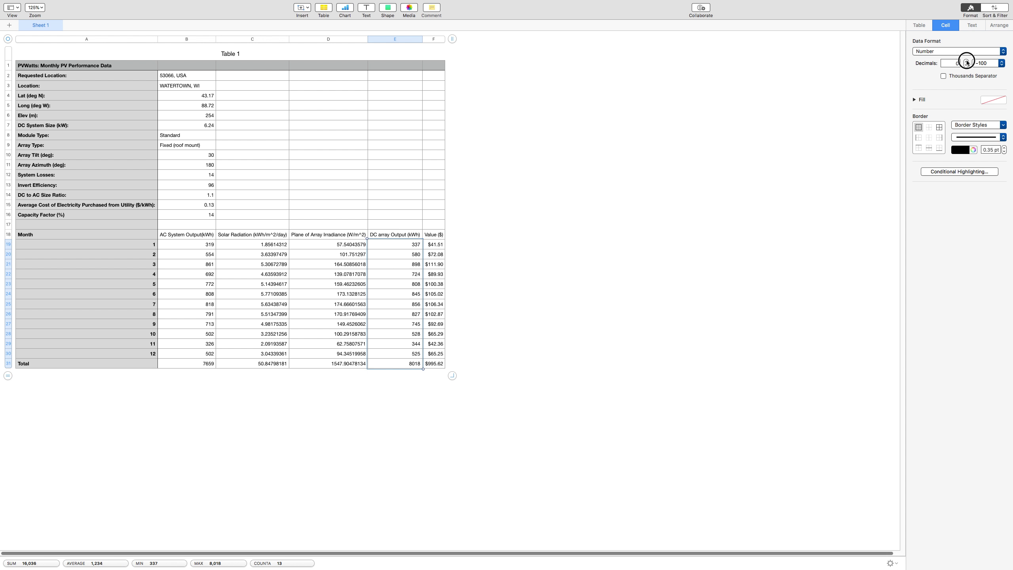
pyautogui.click(966, 66)
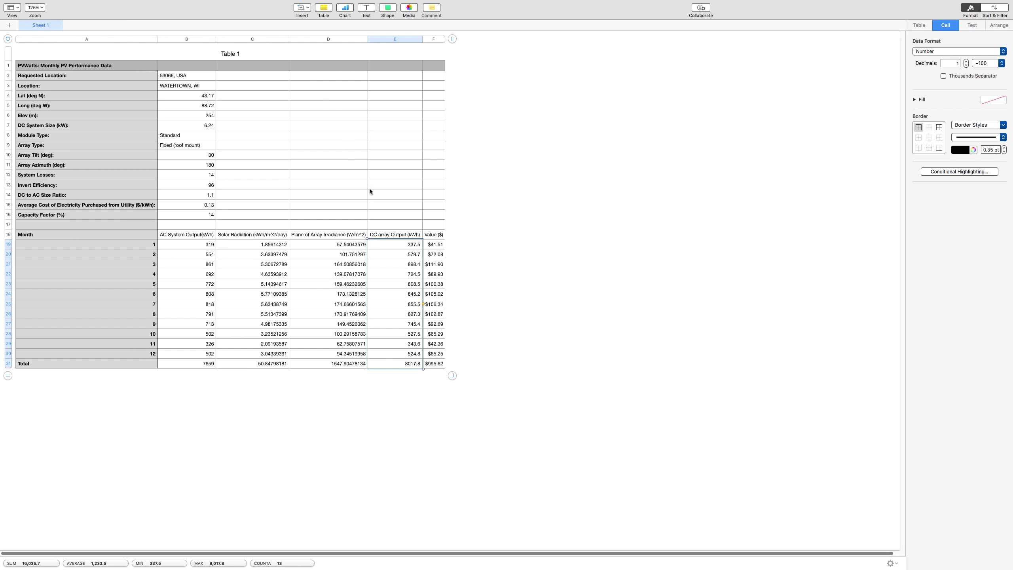
pyautogui.press('super+Tab')
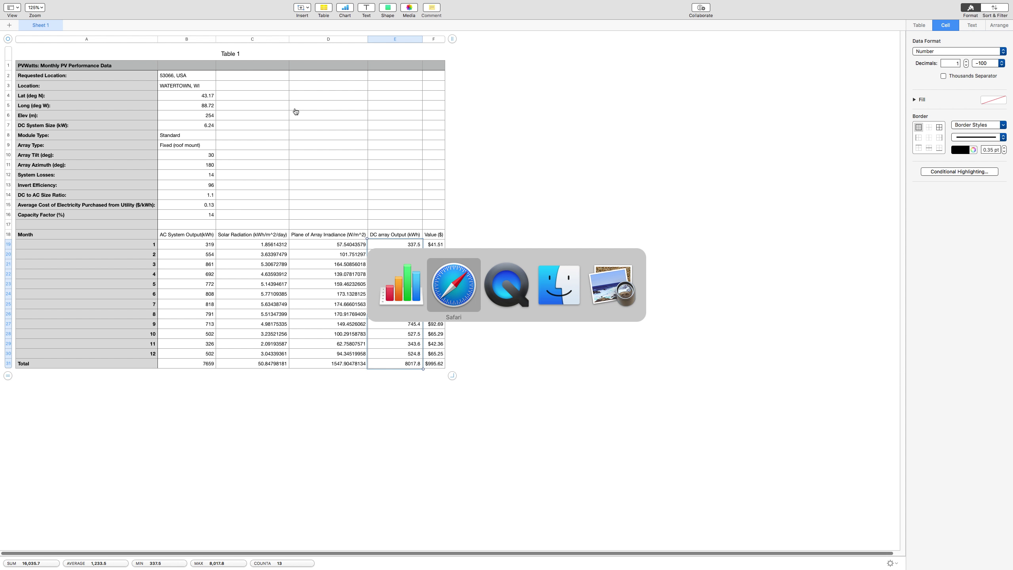
# - Switch to Preview to show IMG_5448.jpg, the solar-panelled garage roof photo
pyautogui.press('super+Tab')
pyautogui.press('super+Tab')
pyautogui.press('super+Tab')
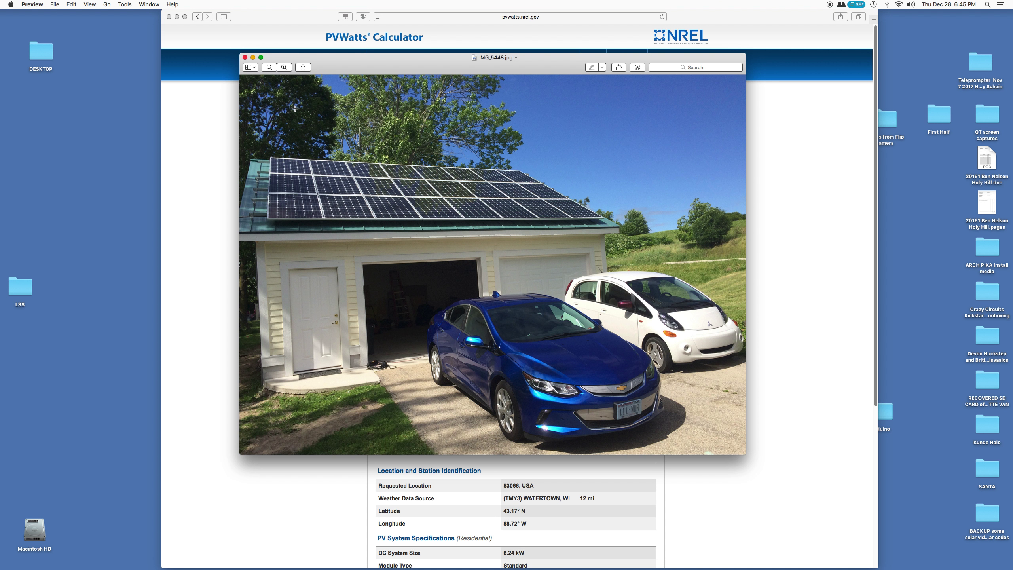
pyautogui.press('super+Tab')
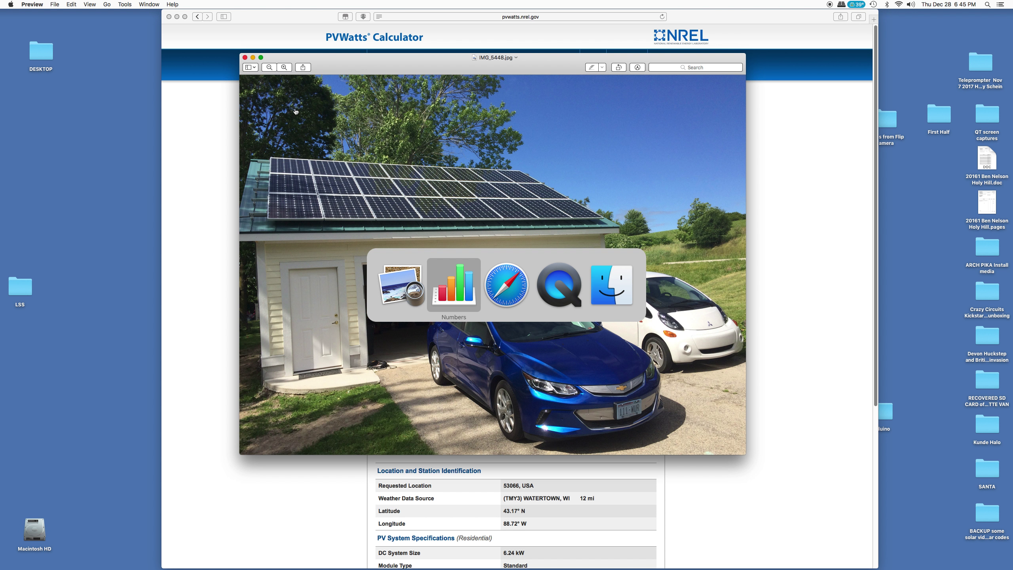